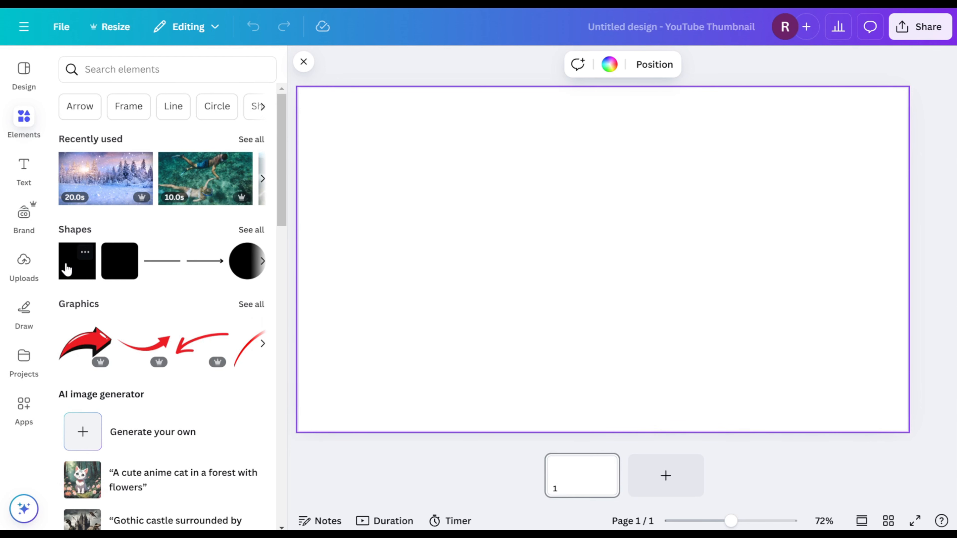
# Step: Add a square shape, stretch it into a large rectangle covering most of the page, and fill it with black
pyautogui.click(77, 261)
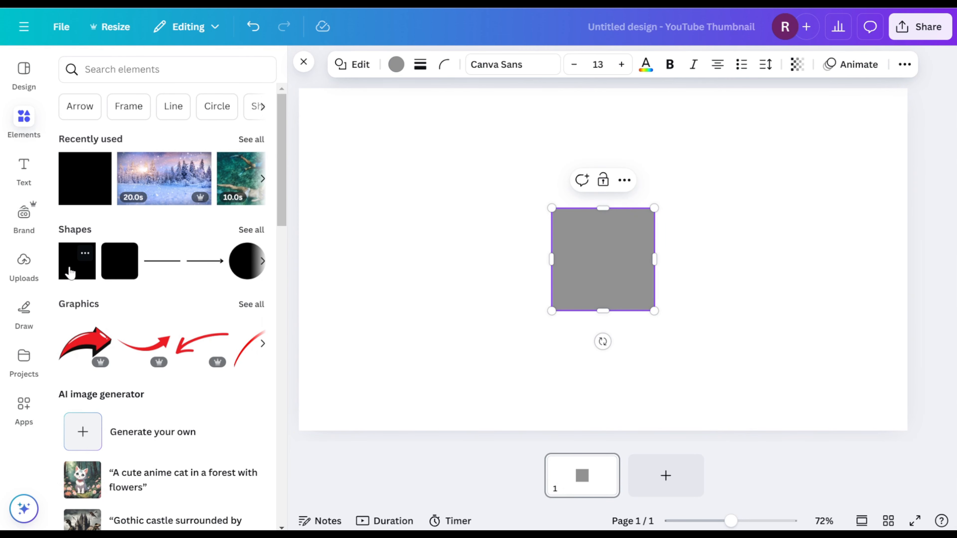
pyautogui.moveTo(551, 260); pyautogui.dragTo(333, 259)
pyautogui.moveTo(493, 310); pyautogui.dragTo(486, 395)
pyautogui.moveTo(494, 208); pyautogui.dragTo(493, 122)
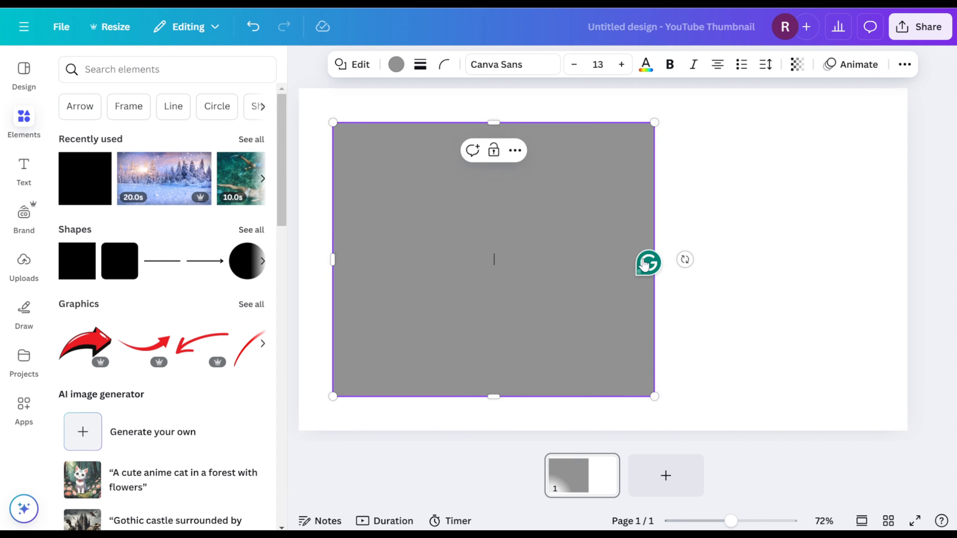
pyautogui.moveTo(654, 259); pyautogui.dragTo(873, 245)
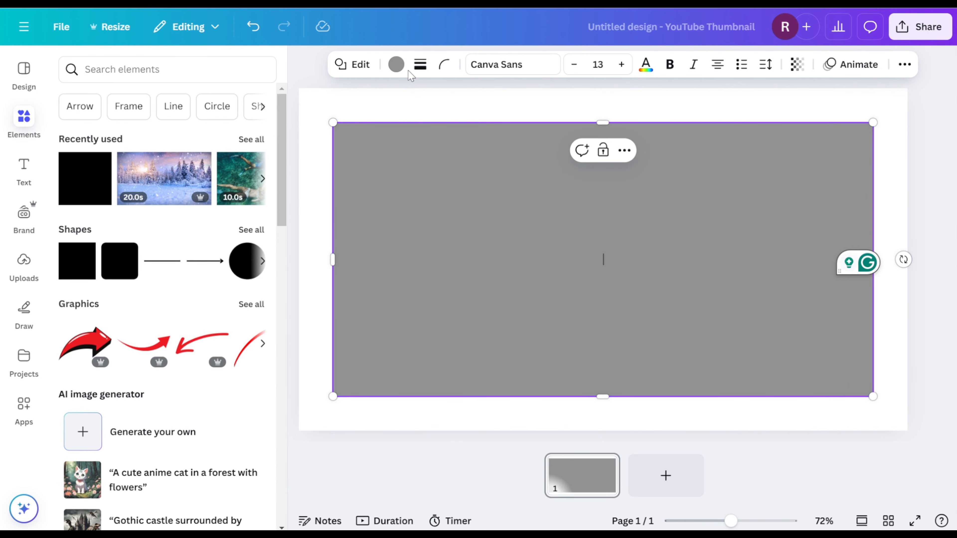
pyautogui.click(395, 64)
pyautogui.click(144, 170)
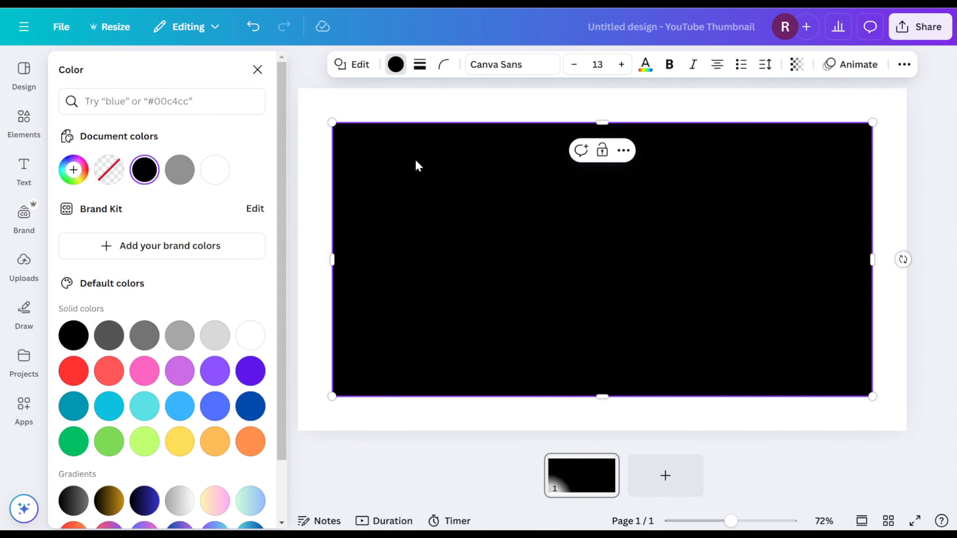
# Step: Add a heading text and change its font to Anton across the whole design
pyautogui.click(23, 167)
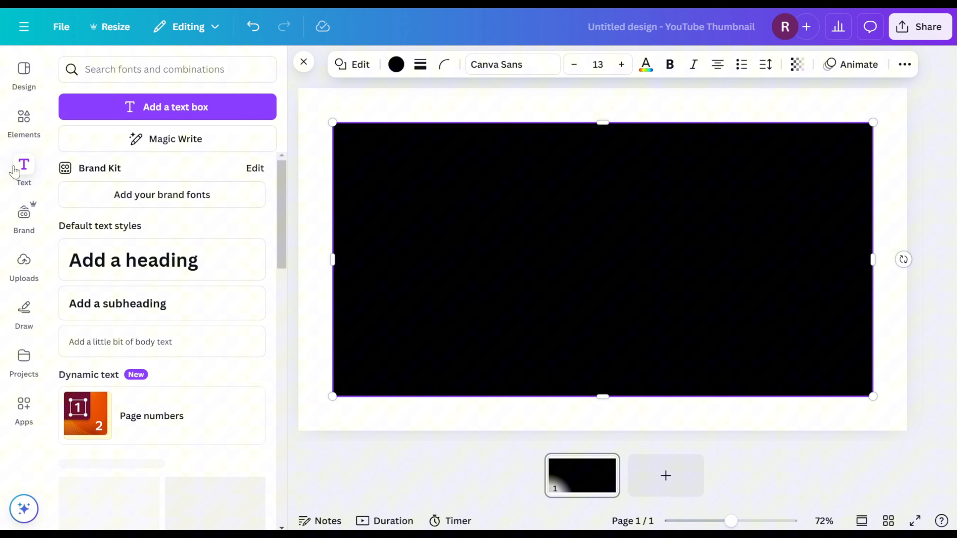
pyautogui.click(154, 265)
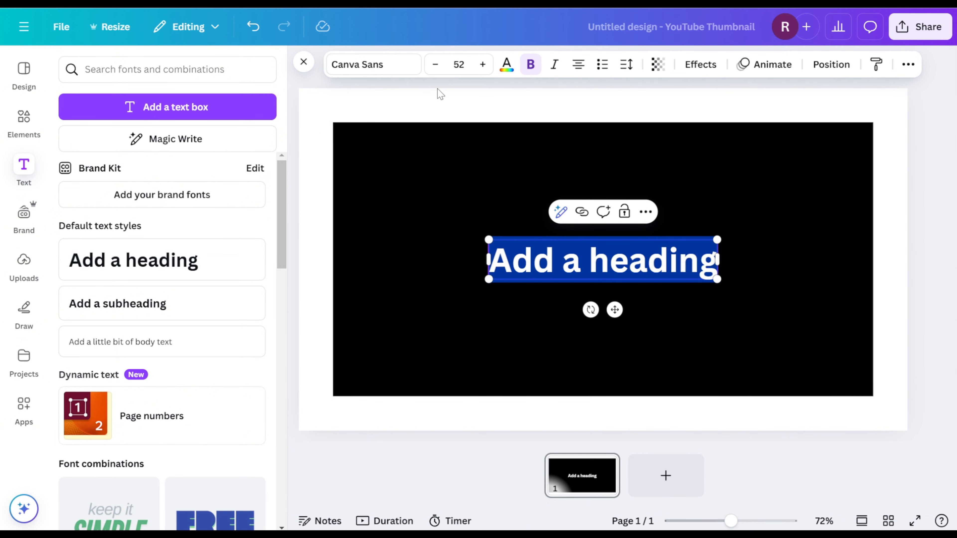
pyautogui.click(394, 70)
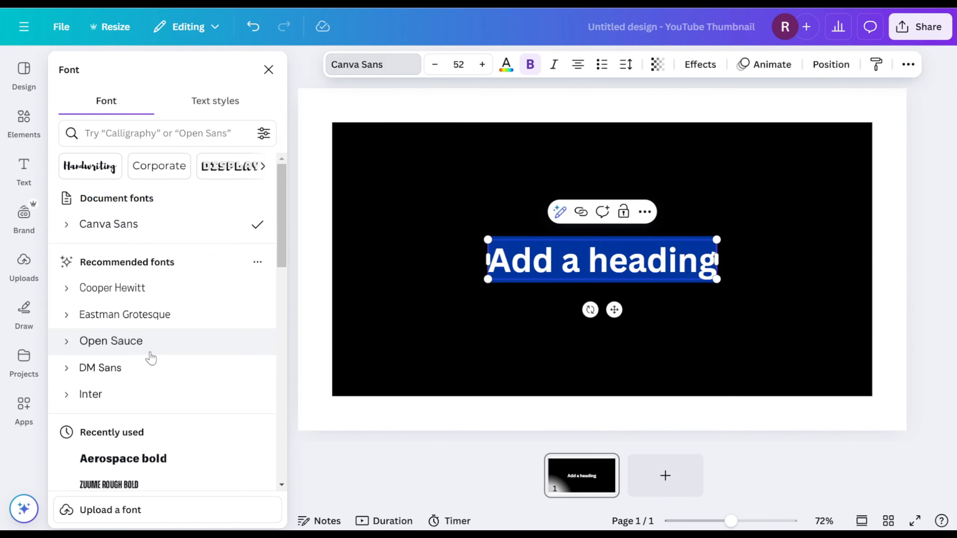
pyautogui.click(182, 134)
pyautogui.write('ant')
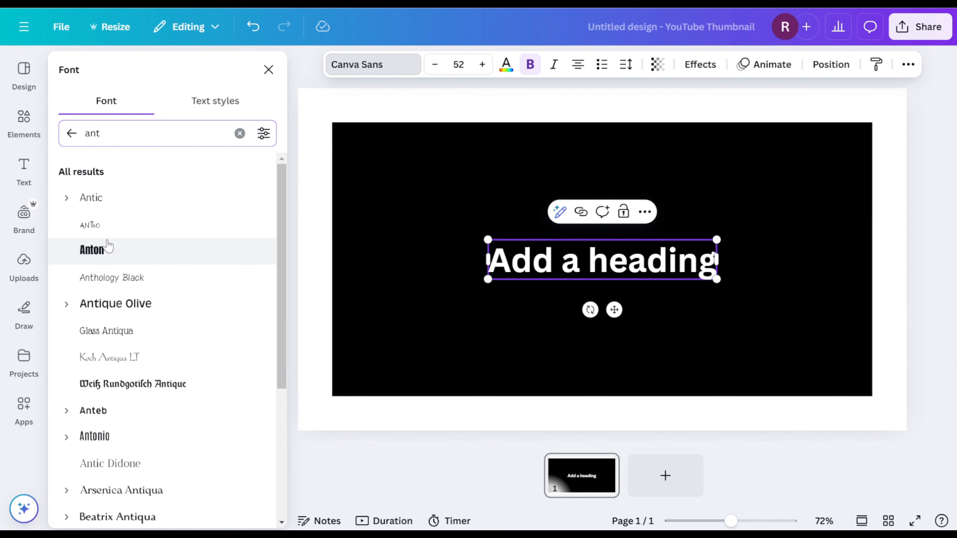
pyautogui.click(104, 250)
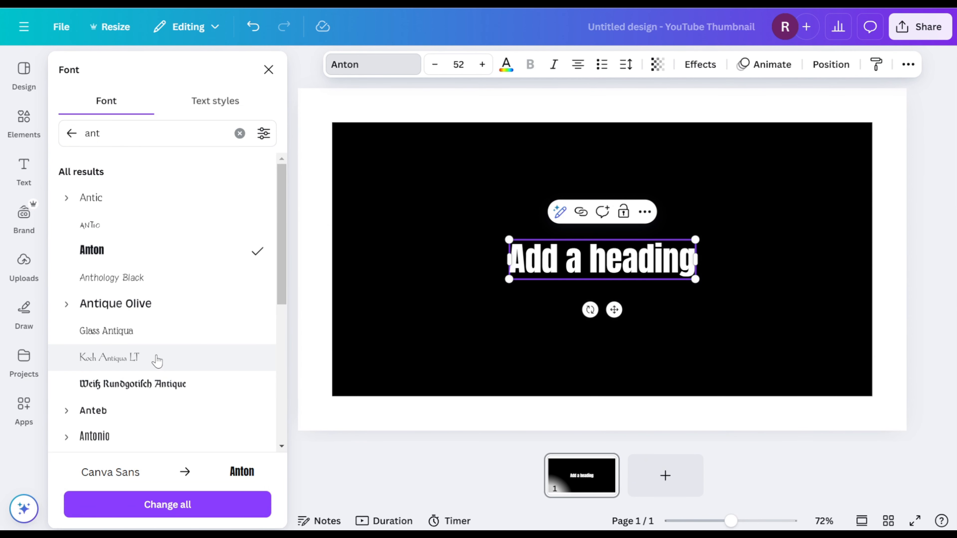
pyautogui.click(174, 507)
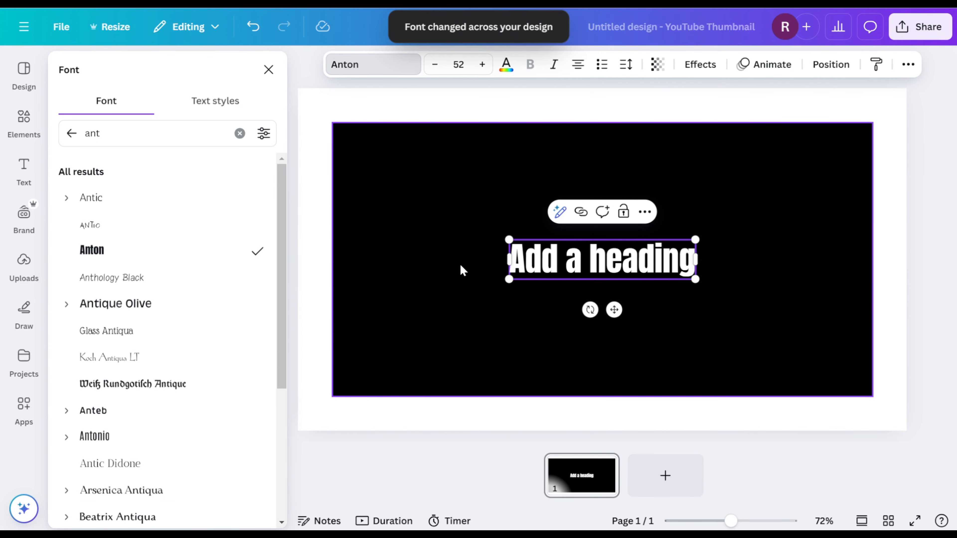
# Step: Replace the heading's placeholder text with "CANVA"
pyautogui.moveTo(510, 259); pyautogui.dragTo(694, 259)
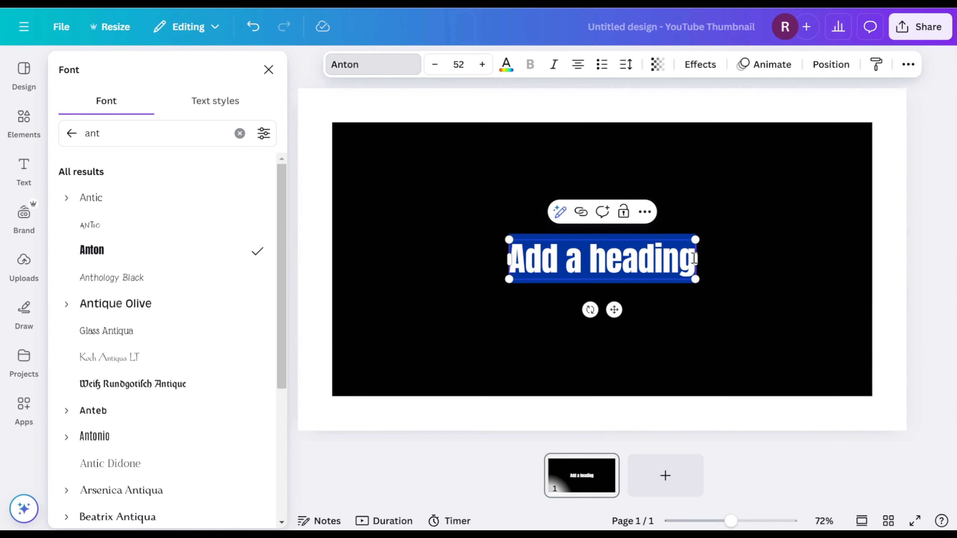
pyautogui.write('CAN')
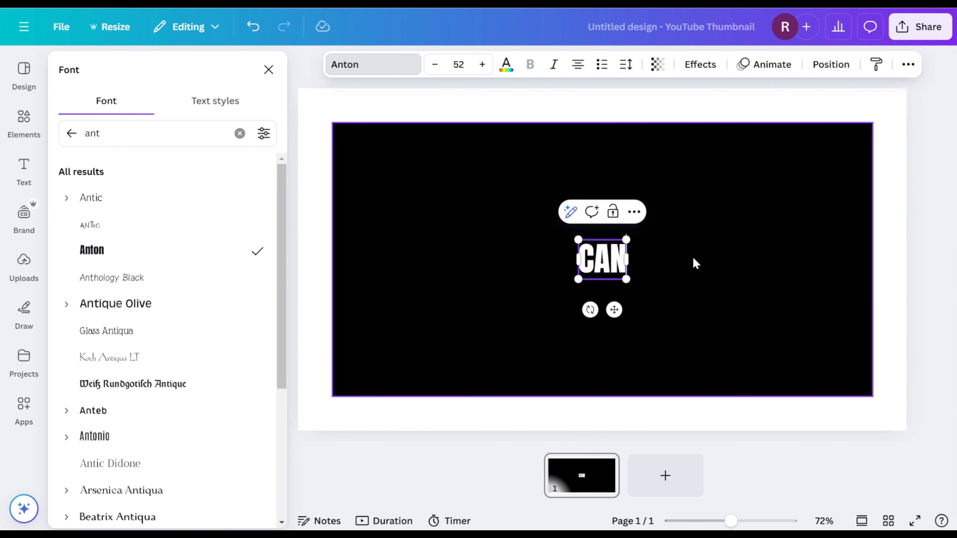
pyautogui.write('VA')
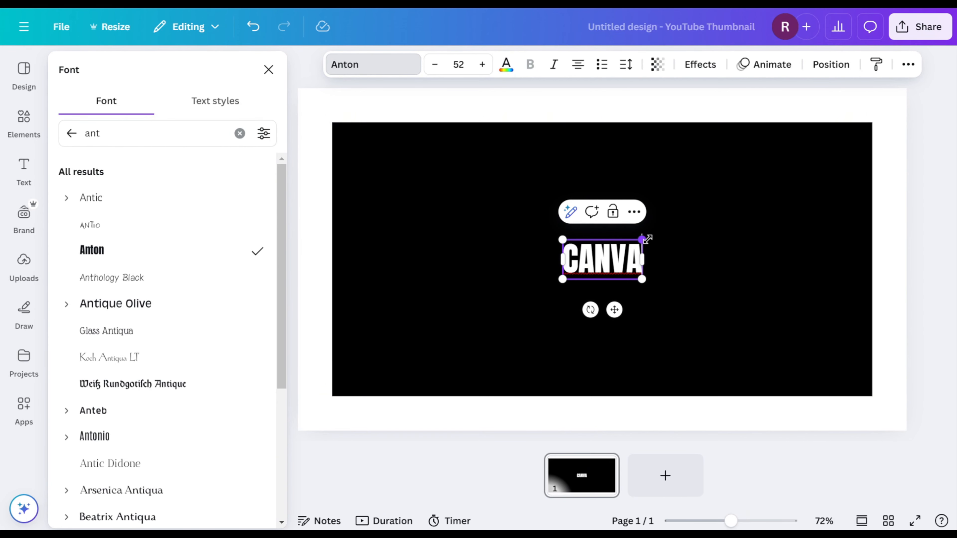
# Step: Enlarge the CANVA text to about size 261 and centre it on the black rectangle
pyautogui.moveTo(642, 240); pyautogui.dragTo(757, 205)
pyautogui.moveTo(563, 280); pyautogui.dragTo(433, 336)
pyautogui.moveTo(746, 189); pyautogui.dragTo(794, 164)
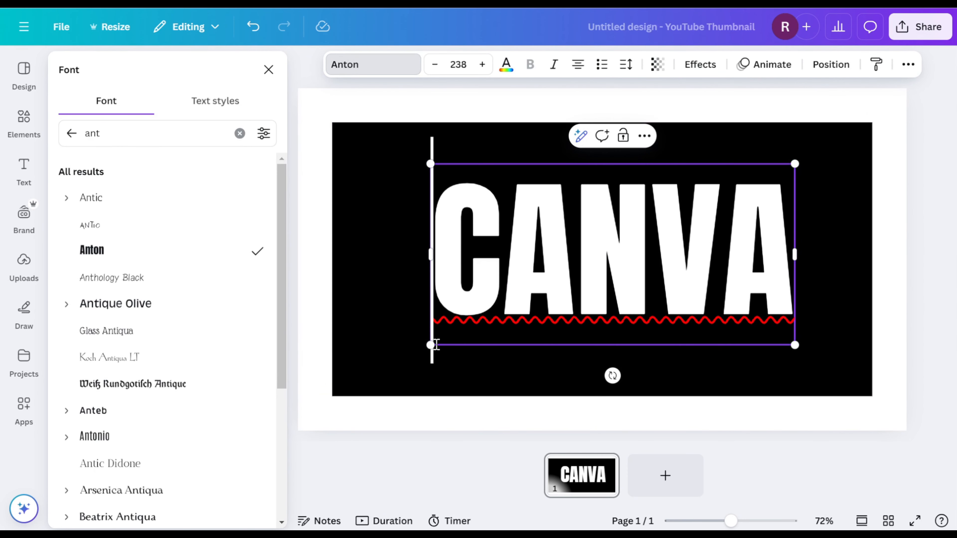
pyautogui.moveTo(430, 345); pyautogui.dragTo(395, 362)
pyautogui.click(463, 150)
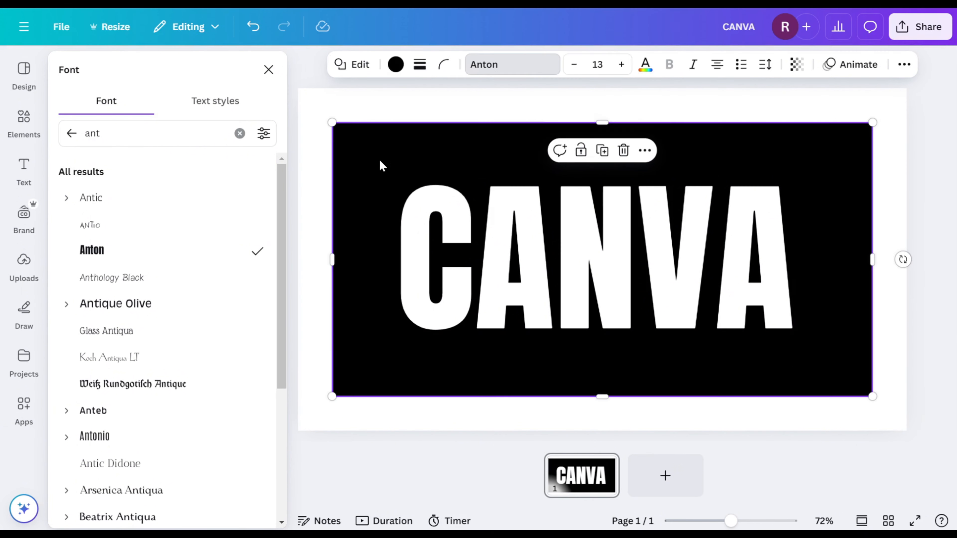
pyautogui.click(470, 272)
pyautogui.moveTo(470, 272); pyautogui.dragTo(481, 259)
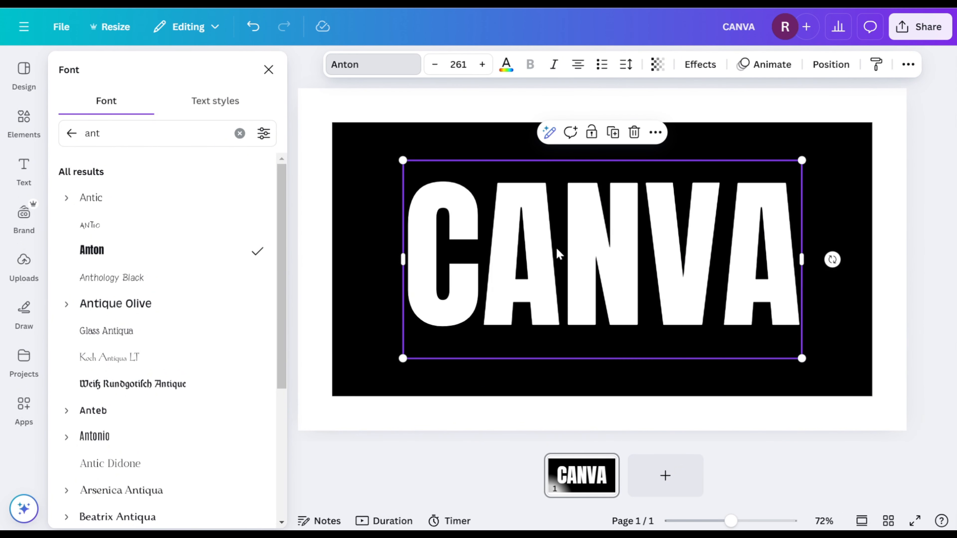
# Step: Download the CANVA text design
pyautogui.click(921, 27)
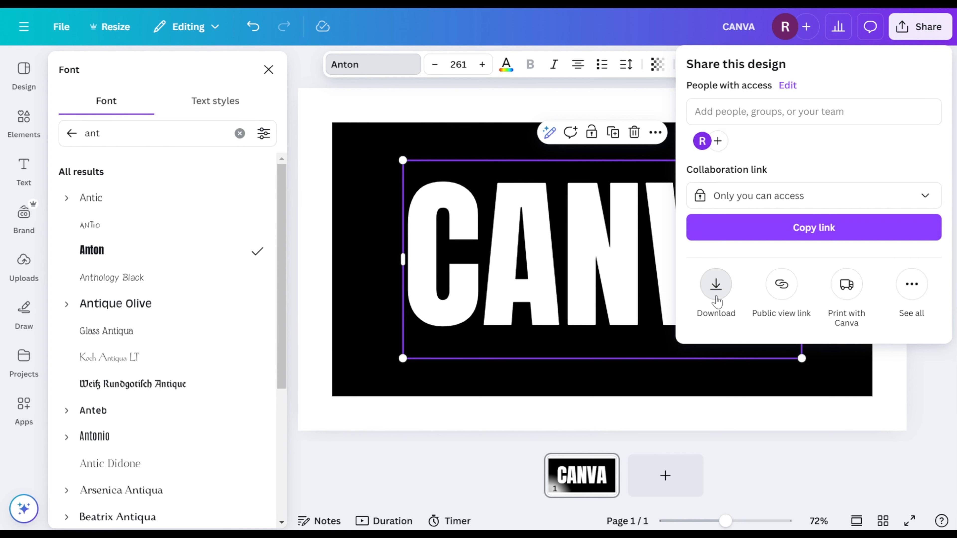
pyautogui.click(715, 284)
pyautogui.click(790, 327)
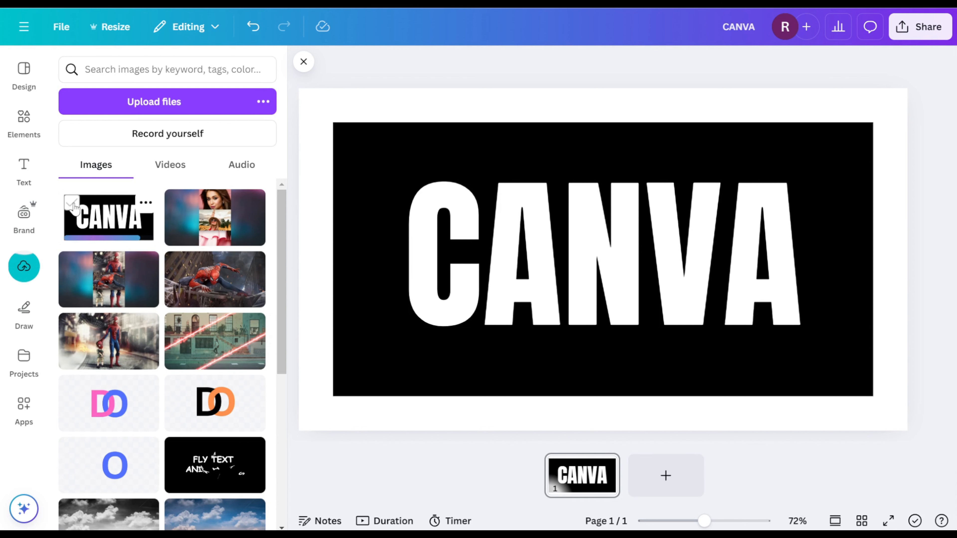
# Step: Delete all elements from the page and set the snowy forest video as its background
pyautogui.moveTo(313, 108); pyautogui.dragTo(857, 414)
pyautogui.click(643, 150)
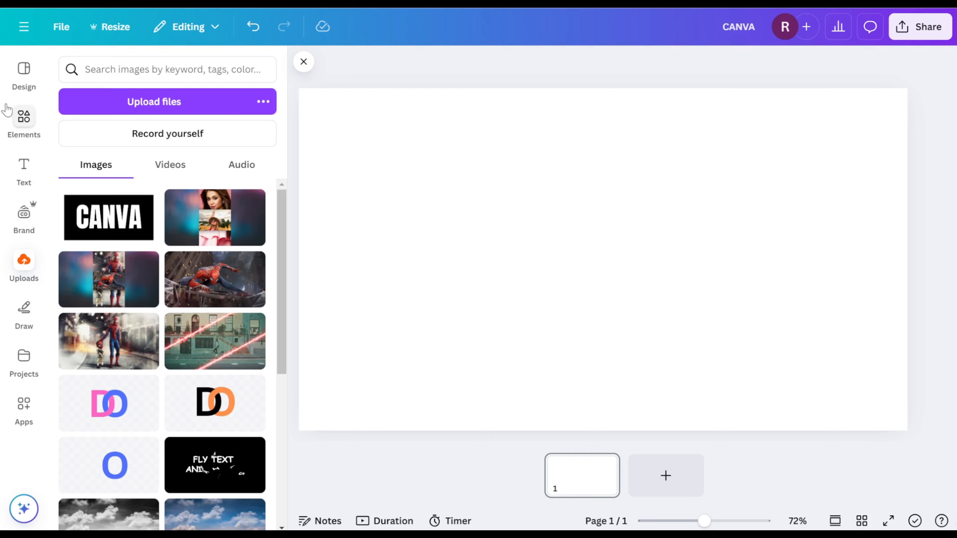
pyautogui.click(25, 133)
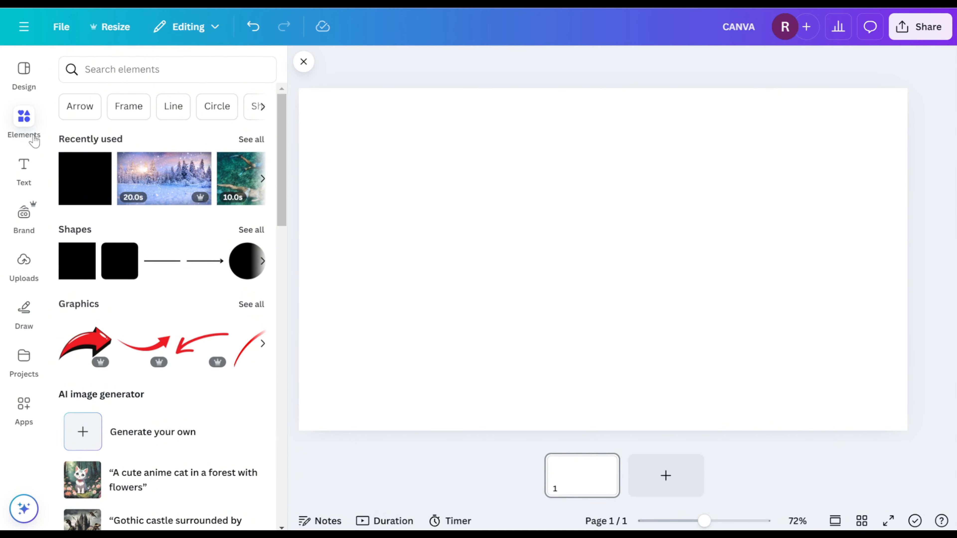
pyautogui.click(158, 179)
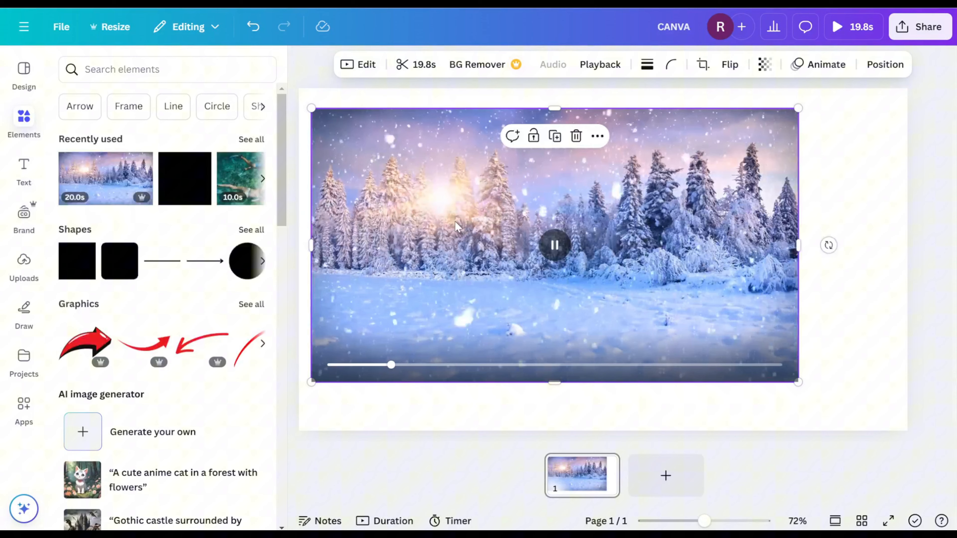
pyautogui.rightClick(457, 242)
pyautogui.click(541, 484)
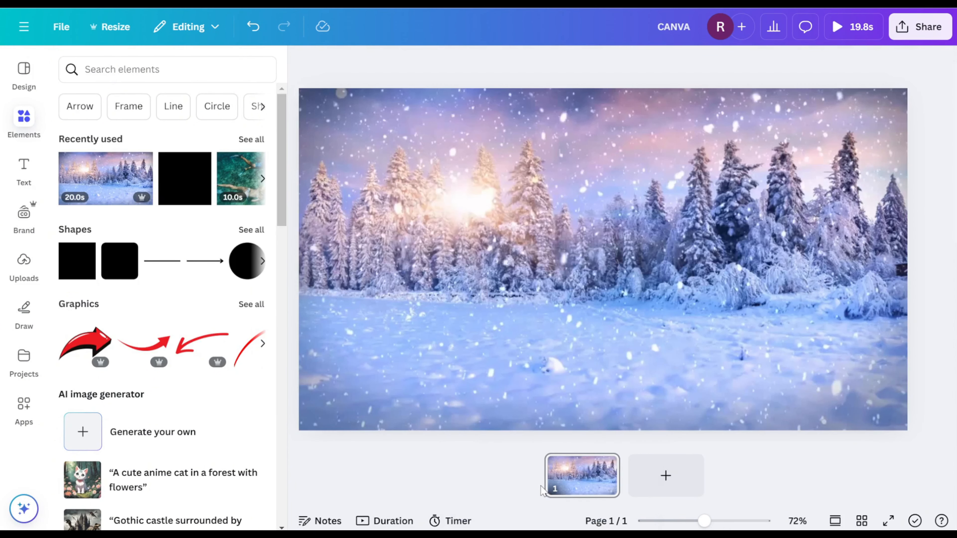
pyautogui.click(500, 283)
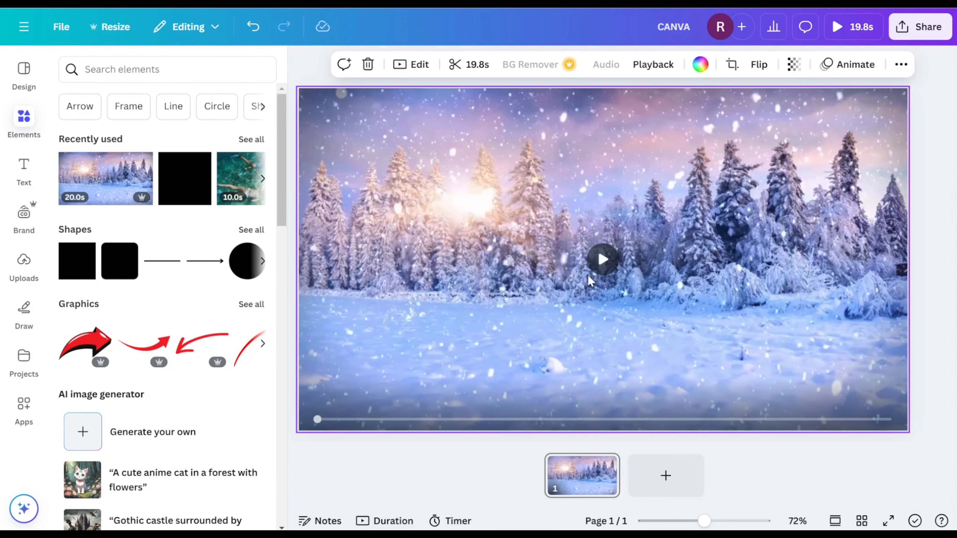
# Step: Place the uploaded CANVA image, enlarge it to about 1640 × 922 px so its black area covers the page, and remove its background
pyautogui.click(23, 266)
pyautogui.moveTo(97, 229); pyautogui.dragTo(380, 154)
pyautogui.moveTo(342, 230); pyautogui.dragTo(273, 241)
pyautogui.moveTo(759, 346); pyautogui.dragTo(934, 466)
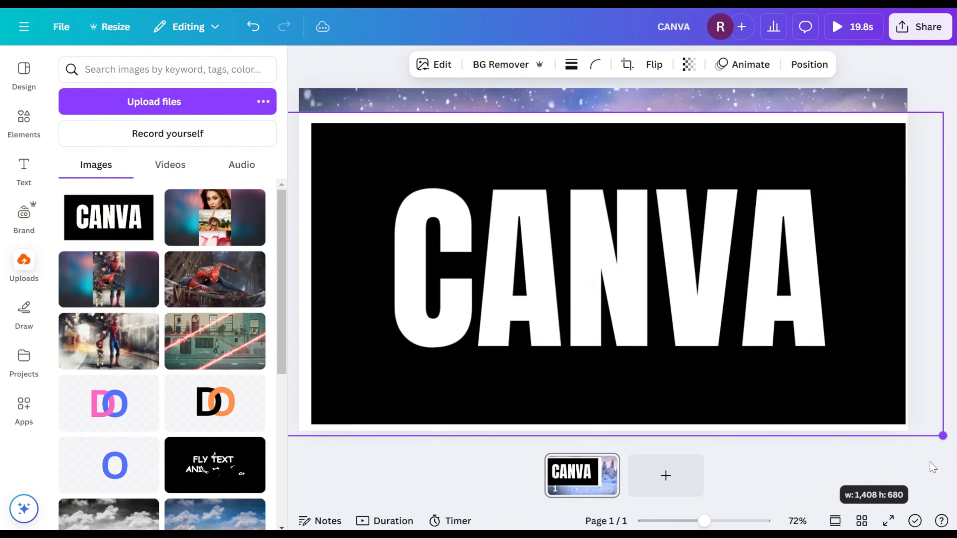
pyautogui.moveTo(607, 114); pyautogui.dragTo(620, 43)
pyautogui.moveTo(609, 437); pyautogui.dragTo(613, 462)
pyautogui.moveTo(554, 372); pyautogui.dragTo(555, 378)
pyautogui.moveTo(610, 47); pyautogui.dragTo(611, 42)
pyautogui.moveTo(590, 222); pyautogui.dragTo(583, 221)
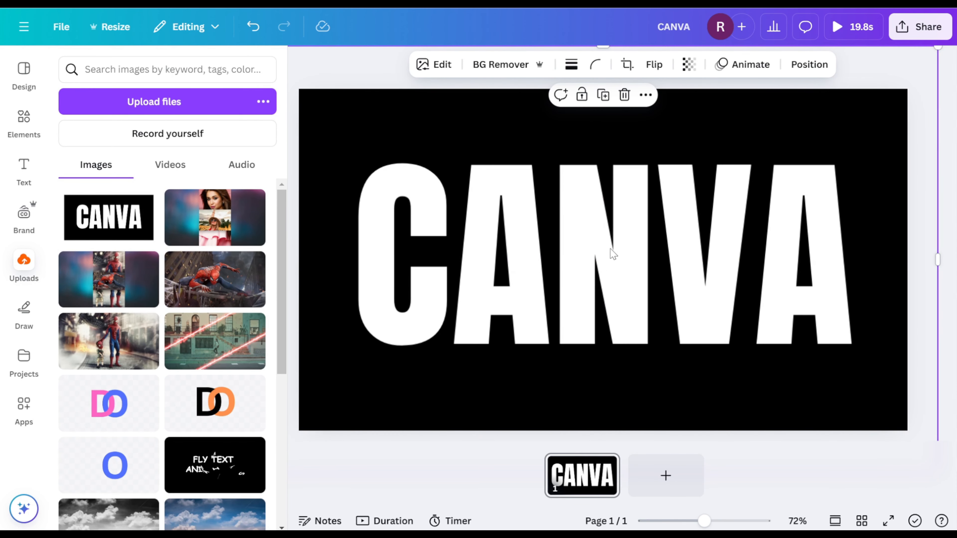
pyautogui.click(501, 65)
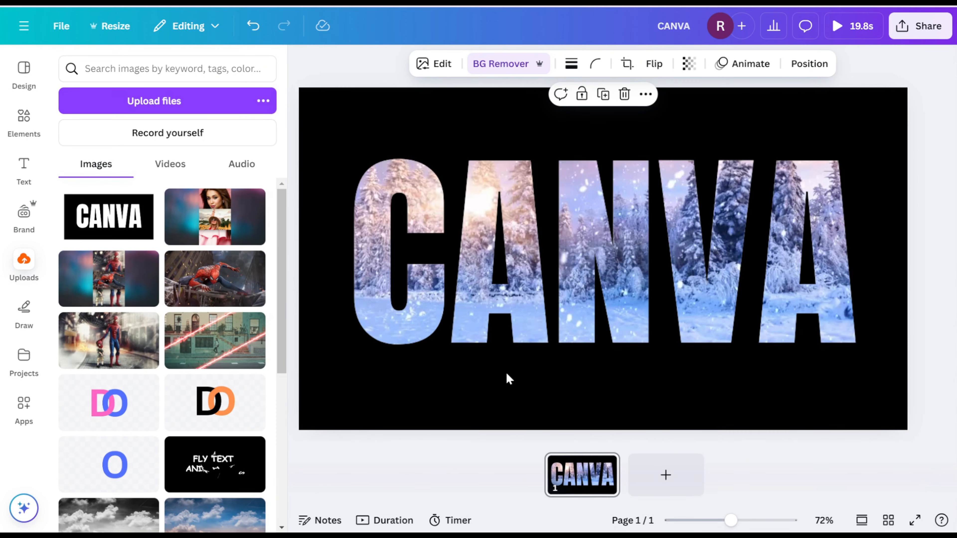
# Step: Trim the page's duration to 5.0 seconds and duplicate the page
pyautogui.click(392, 522)
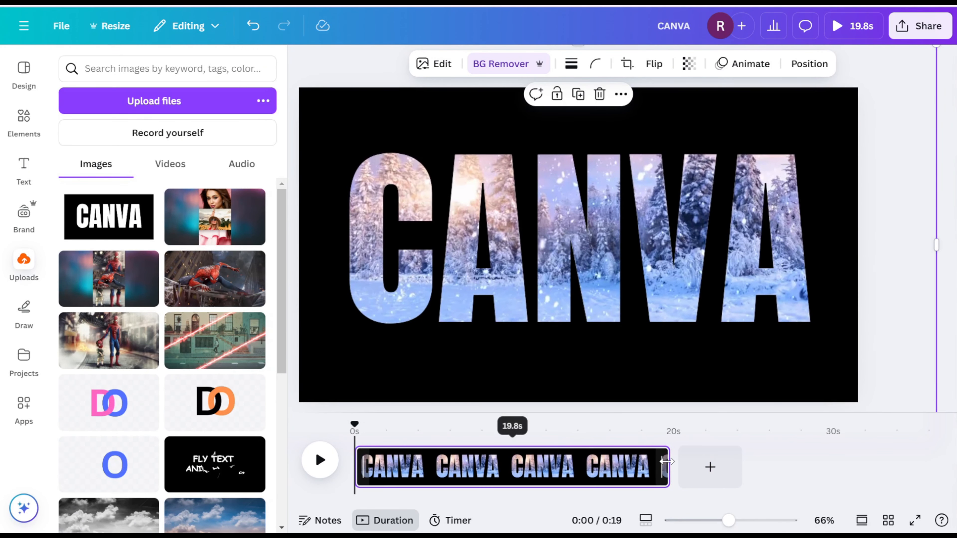
pyautogui.moveTo(637, 469); pyautogui.dragTo(432, 467)
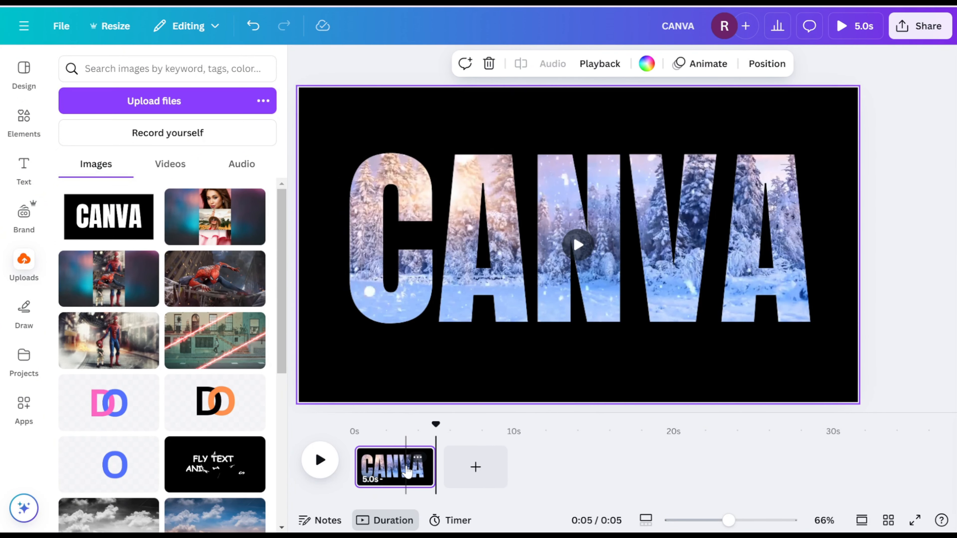
pyautogui.click(420, 458)
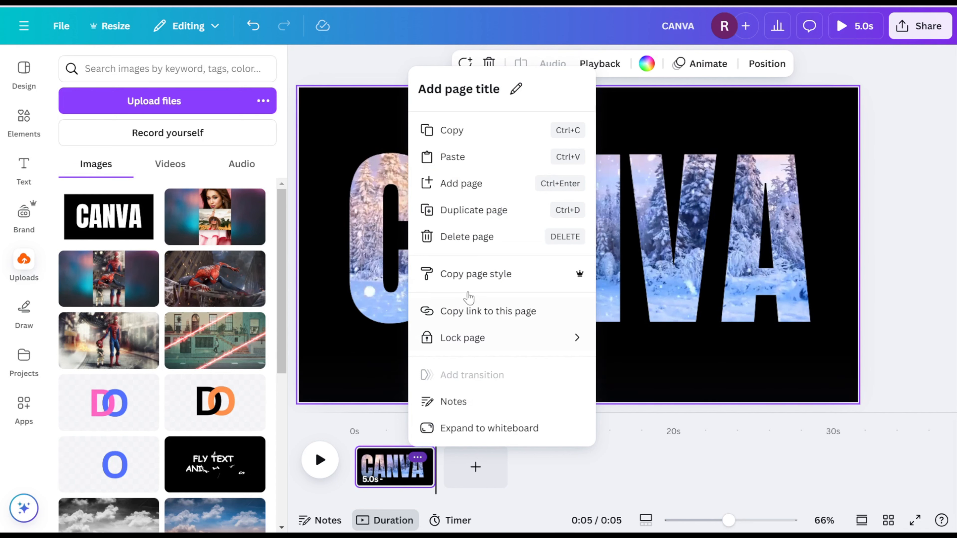
pyautogui.click(474, 210)
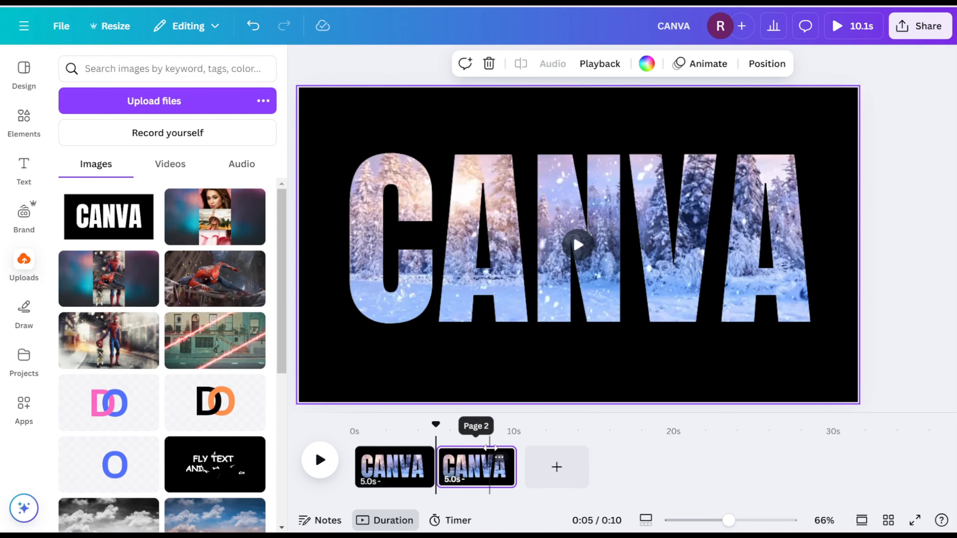
# Step: On the second page, lock the CANVA image's aspect ratio and set its width to 10000 px
pyautogui.click(458, 455)
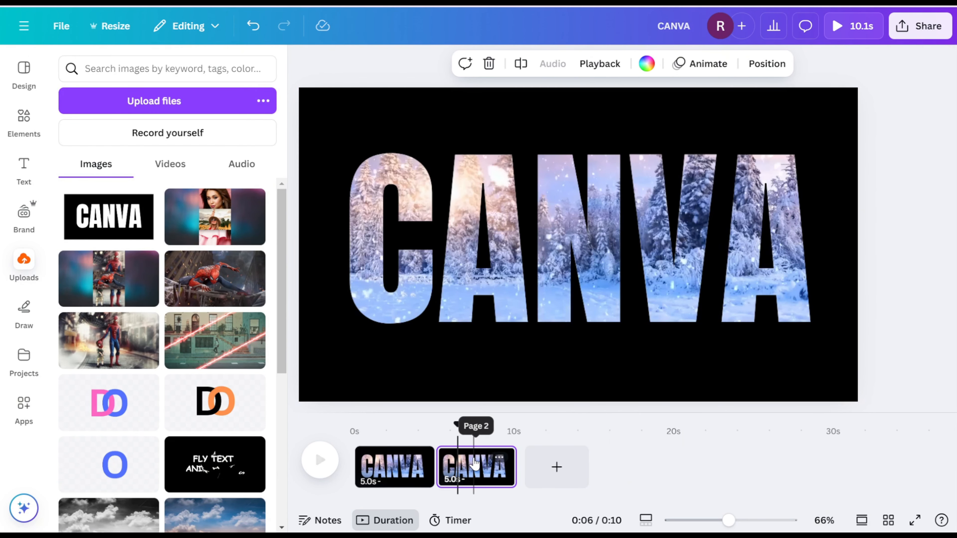
pyautogui.click(518, 257)
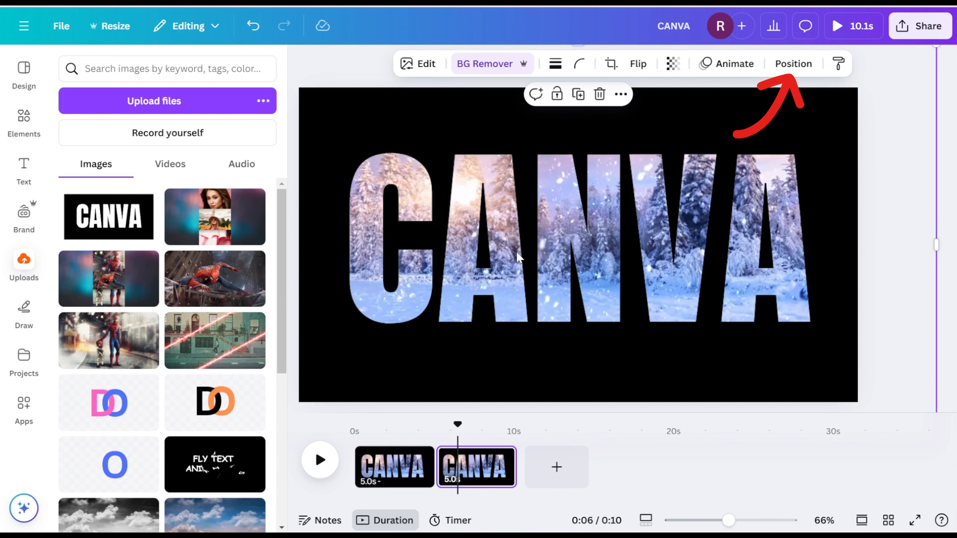
pyautogui.click(791, 63)
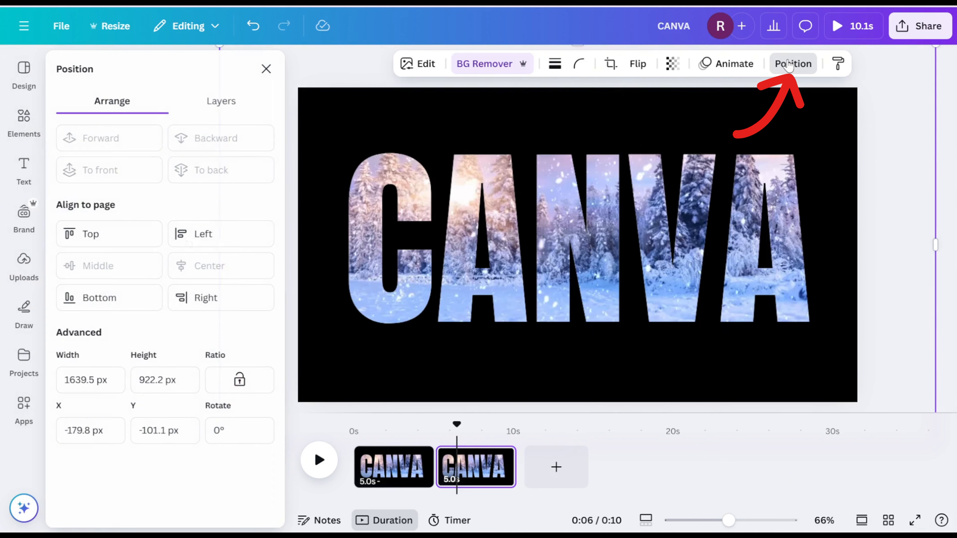
pyautogui.click(242, 382)
pyautogui.moveTo(97, 380); pyautogui.dragTo(73, 381)
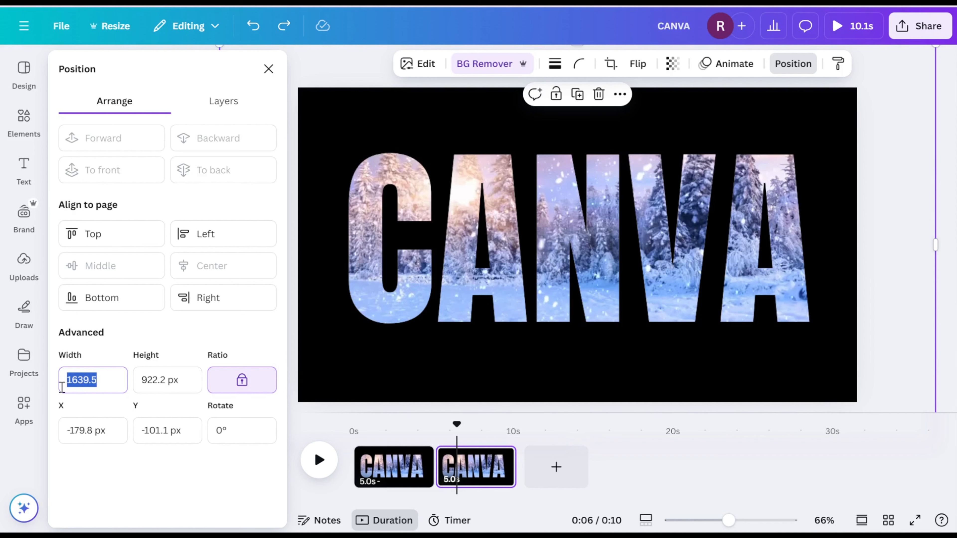
pyautogui.write('10000')
pyautogui.press('Return')
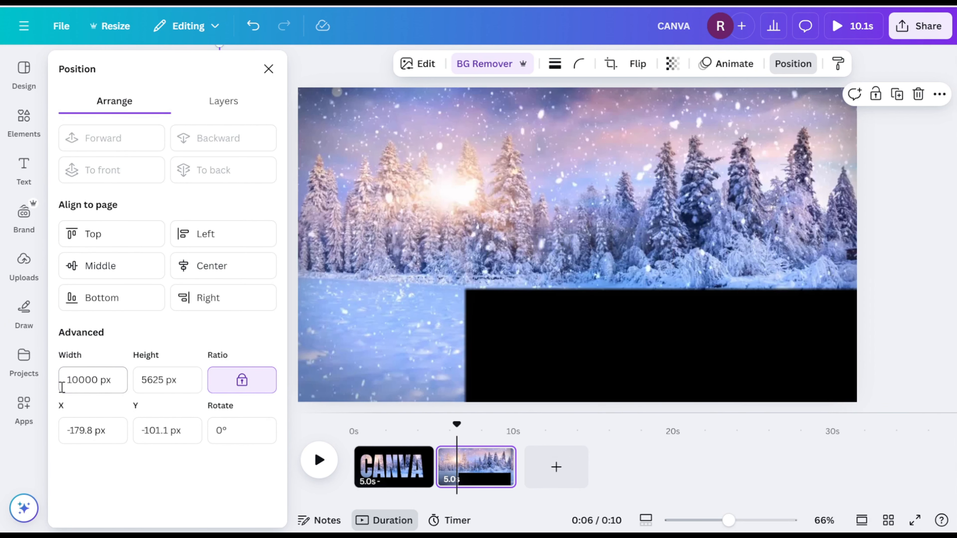
# Step: Center the enlarged CANVA image horizontally and vertically on the second page and set its transparency to 0
pyautogui.click(213, 268)
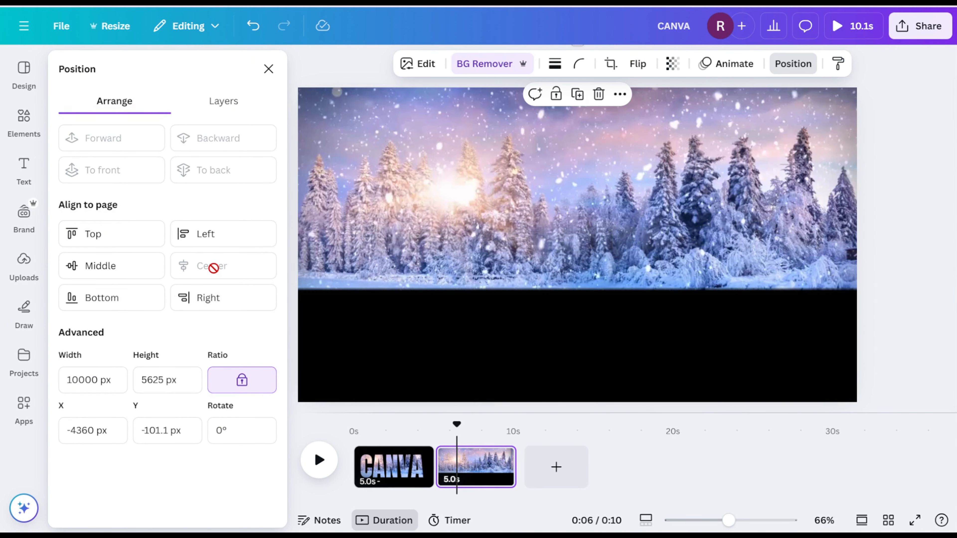
pyautogui.click(96, 267)
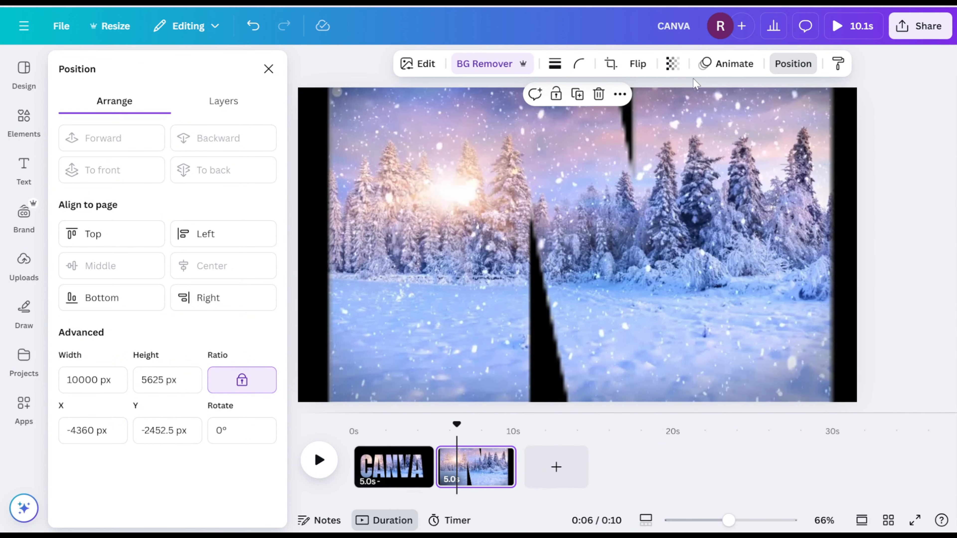
pyautogui.click(672, 63)
pyautogui.moveTo(706, 118); pyautogui.dragTo(585, 124)
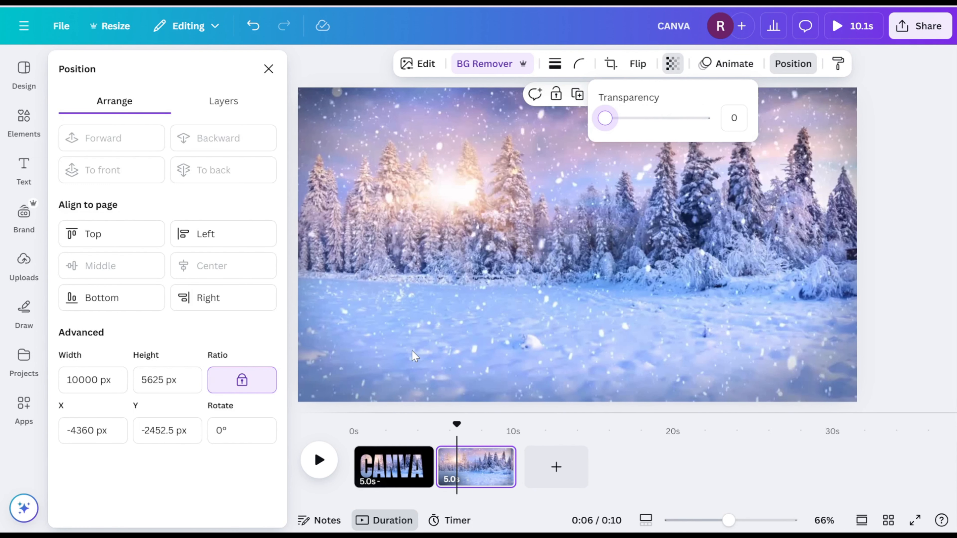
# Step: Add a Match & Move transition between the two pages with a duration of 2.5 seconds
pyautogui.click(434, 480)
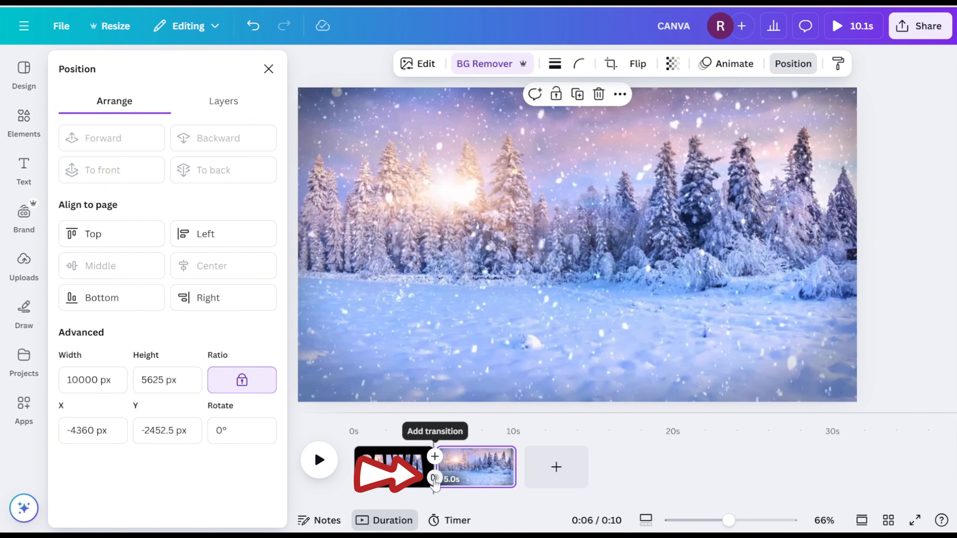
pyautogui.click(434, 480)
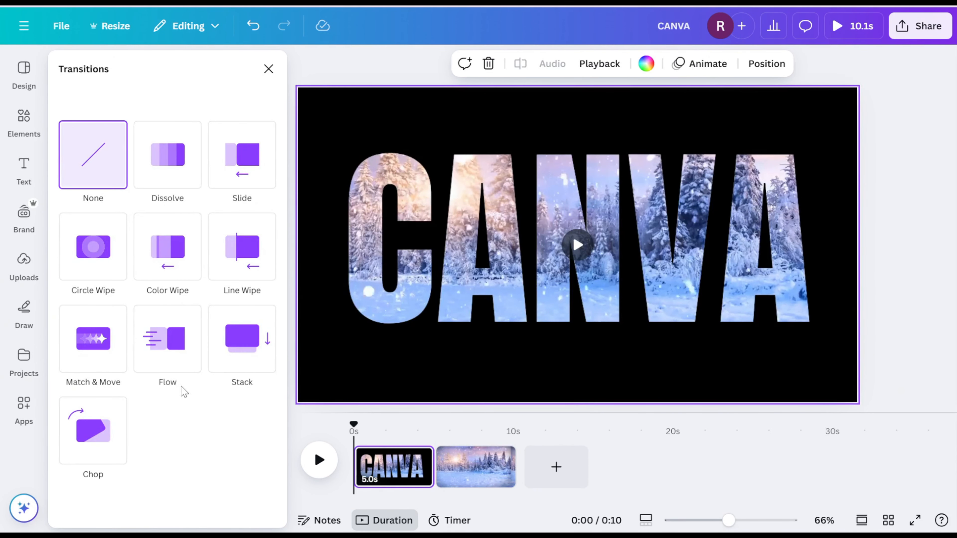
pyautogui.click(91, 354)
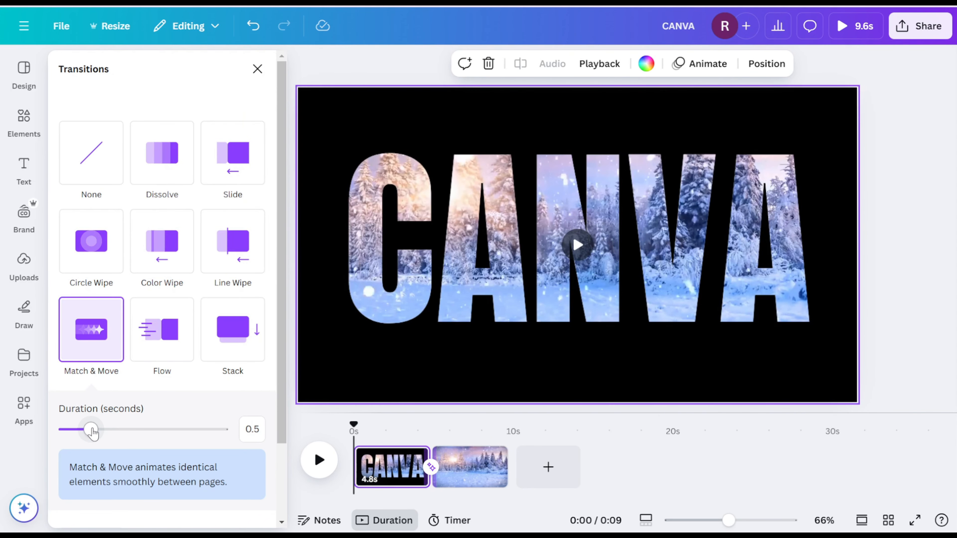
pyautogui.moveTo(93, 433); pyautogui.dragTo(227, 449)
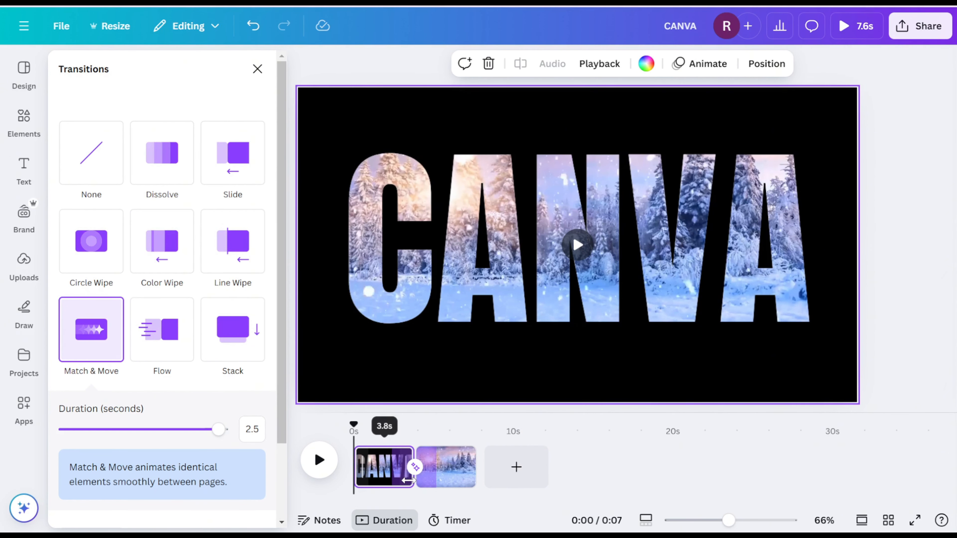
# Step: Shorten both pages on the timeline, trimming the second to 3.0 seconds, and preview the full video
pyautogui.moveTo(408, 481); pyautogui.dragTo(380, 481)
pyautogui.moveTo(397, 480); pyautogui.dragTo(419, 482)
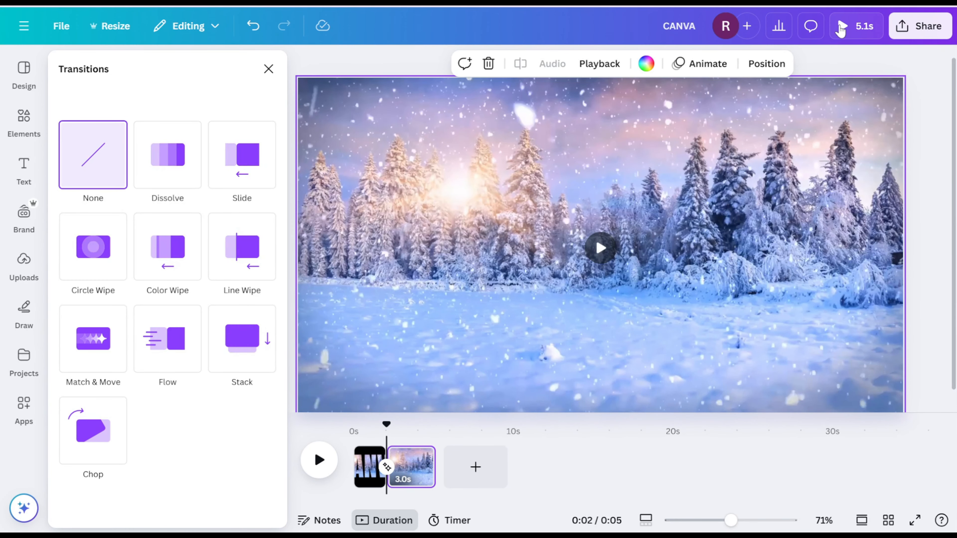
pyautogui.click(841, 27)
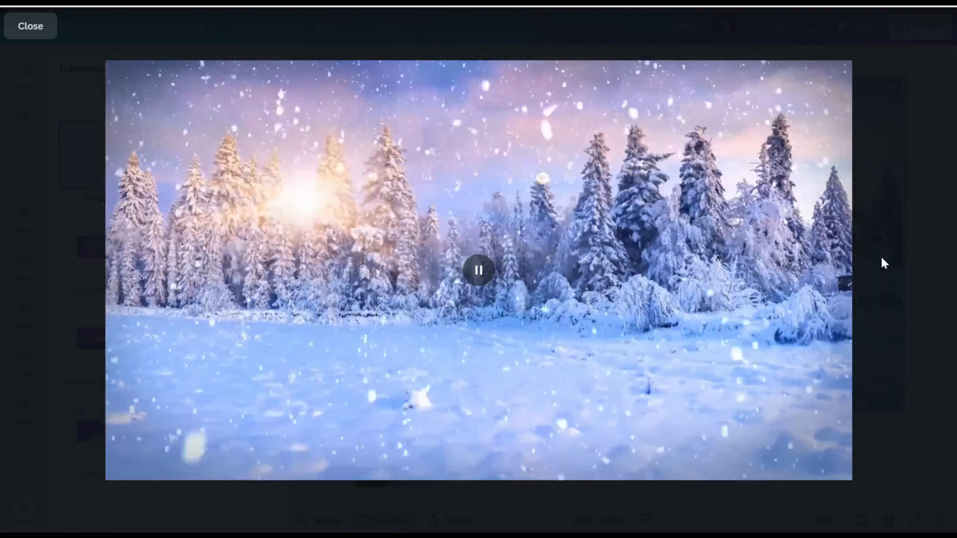
pyautogui.press('Escape')
# Step: Download both pages of the design as an MP4 video at 720p quality
pyautogui.click(920, 26)
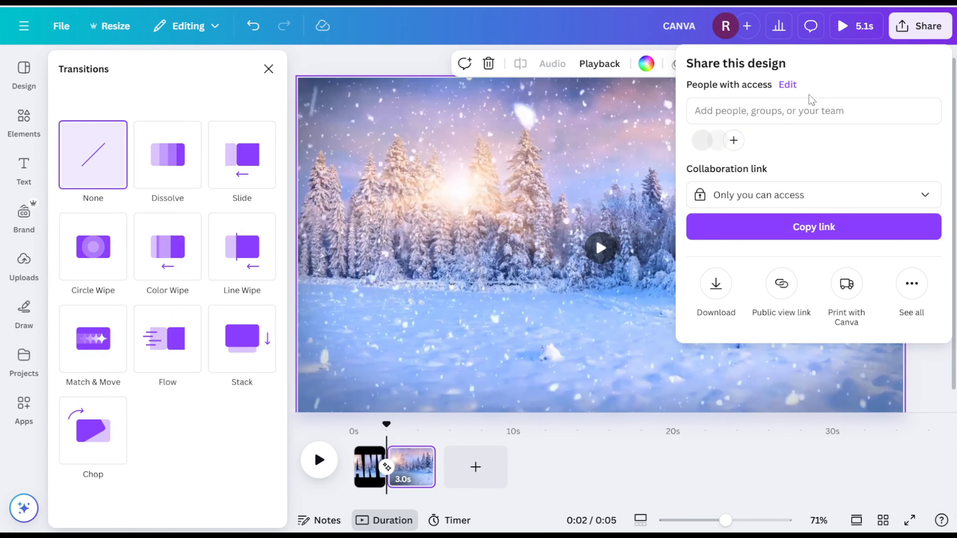
pyautogui.click(716, 284)
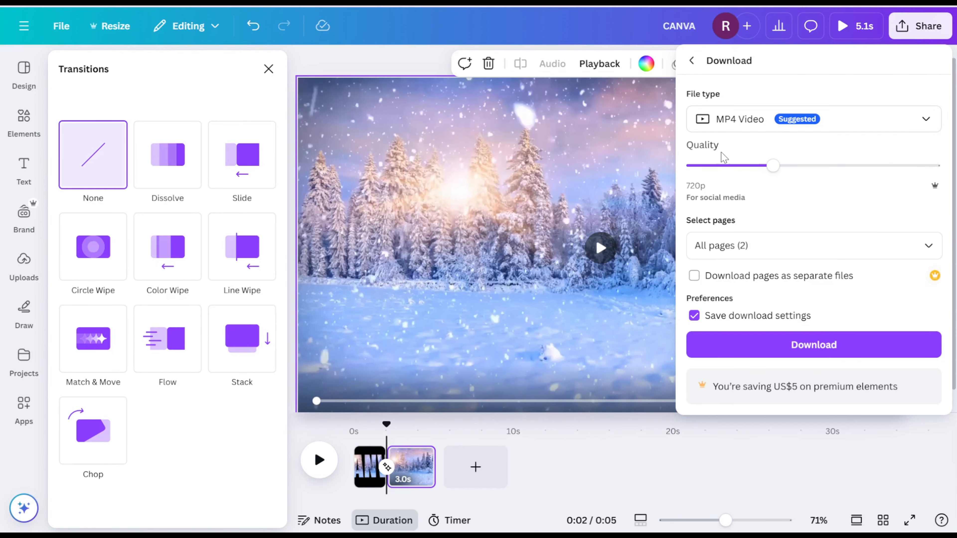
pyautogui.click(827, 346)
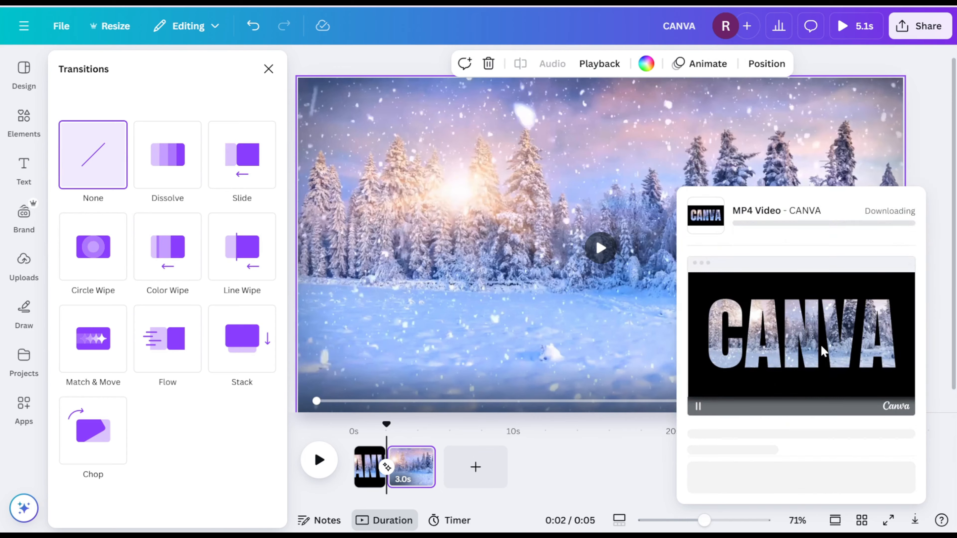